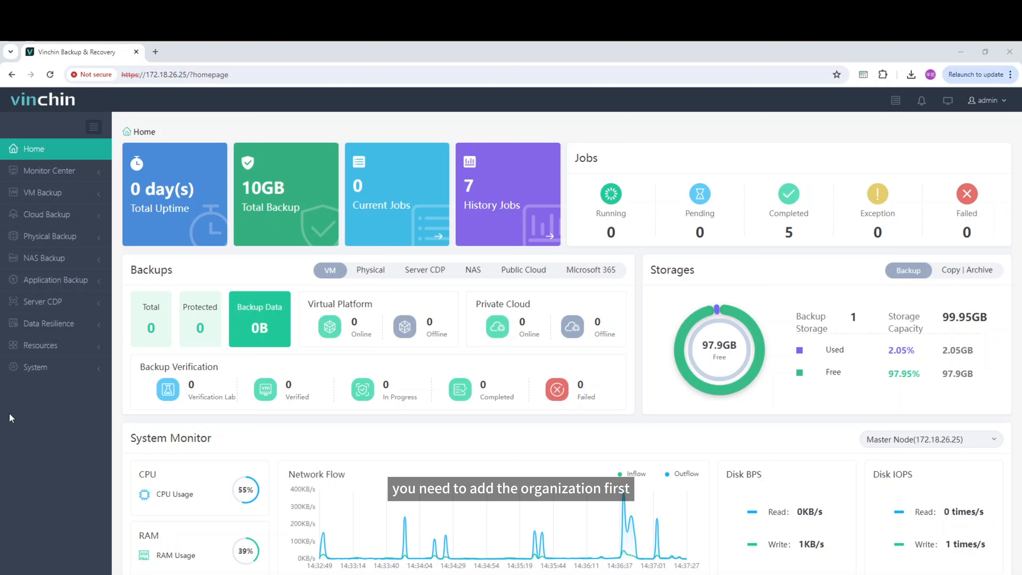
Start adding an M365 organization, choosing the Local Version region with type Exchange Server, and proceed to its authentication parameters.
left_click(89, 349)
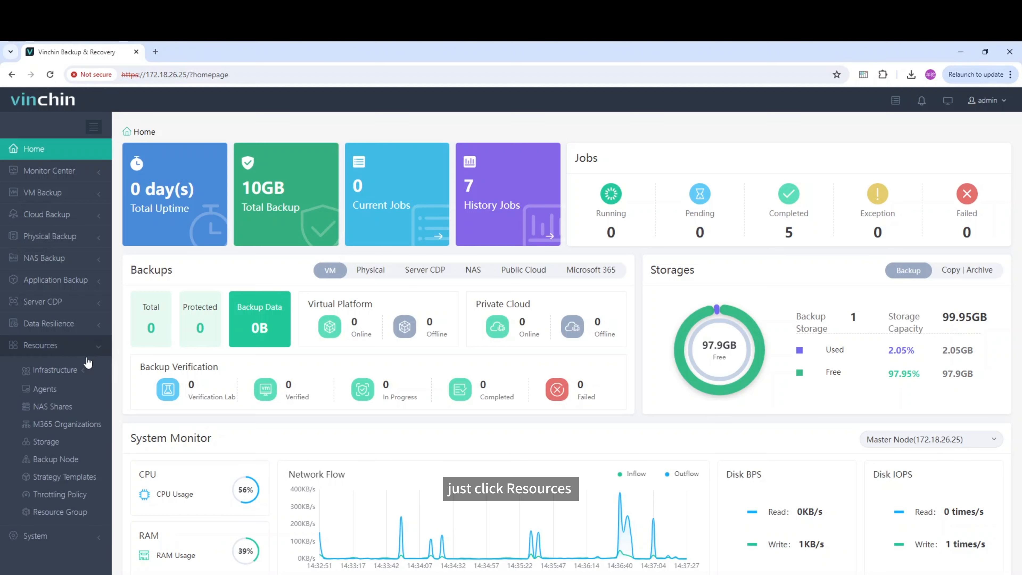
left_click(82, 431)
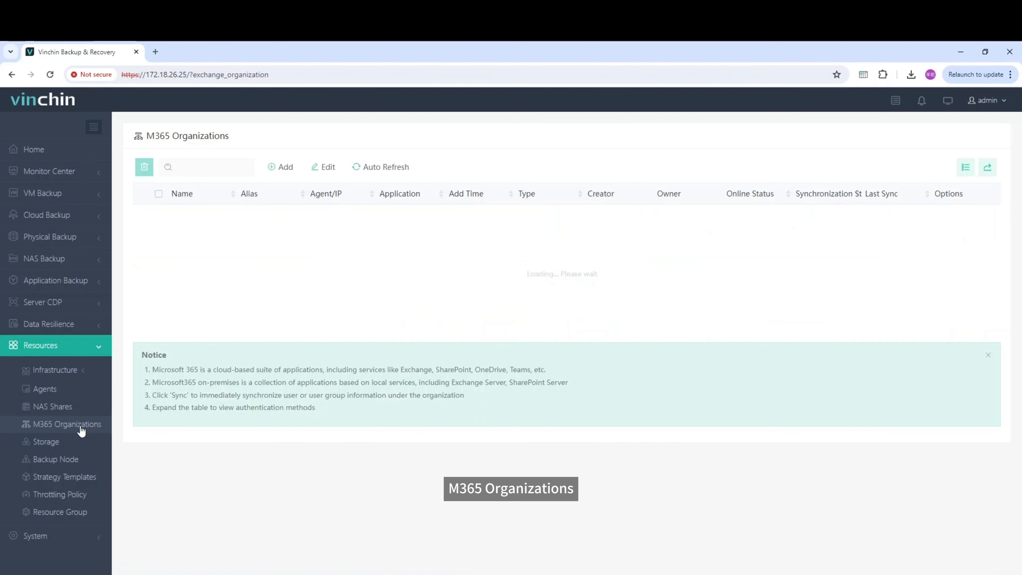
left_click(283, 168)
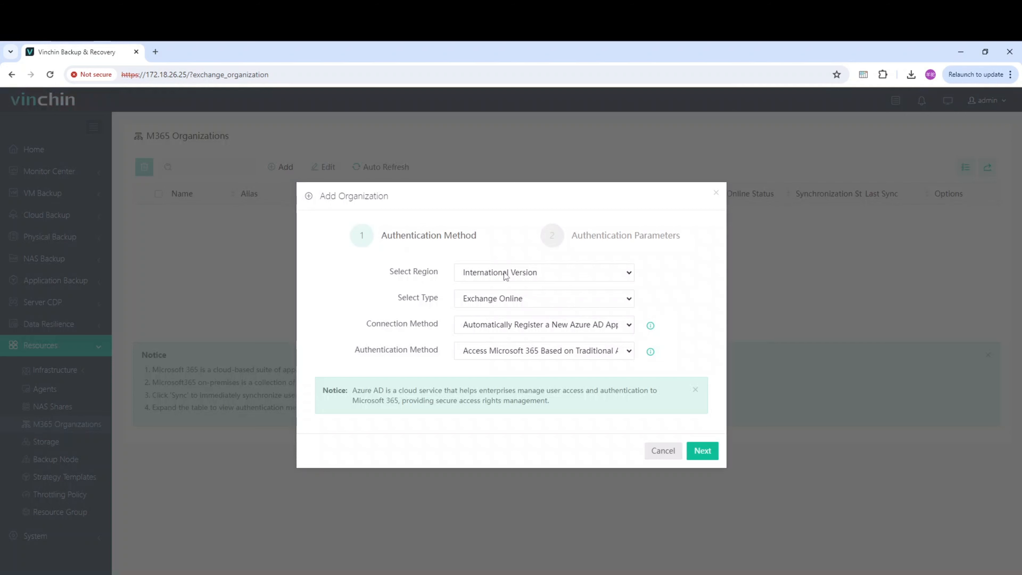
left_click(520, 277)
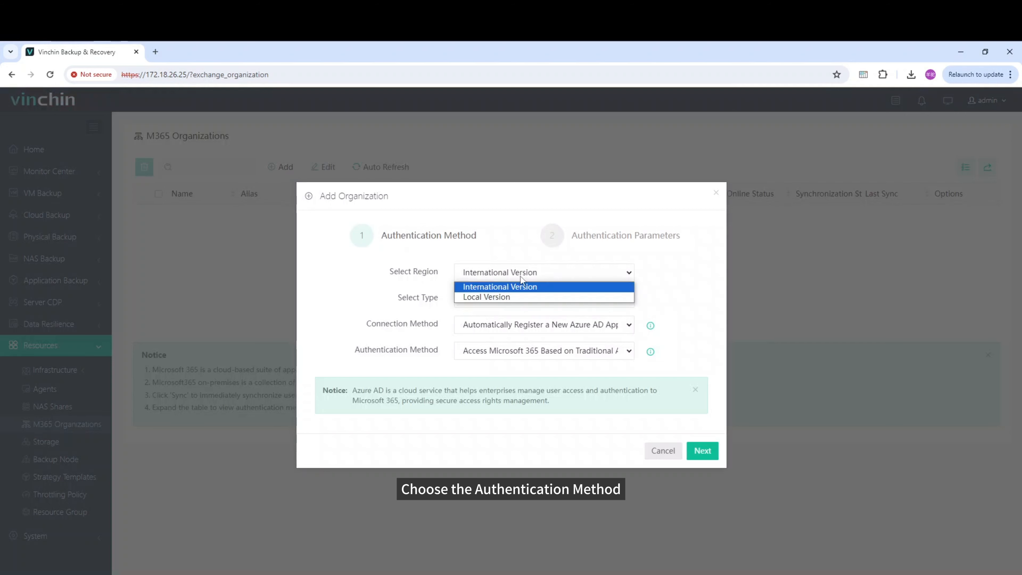
left_click(520, 298)
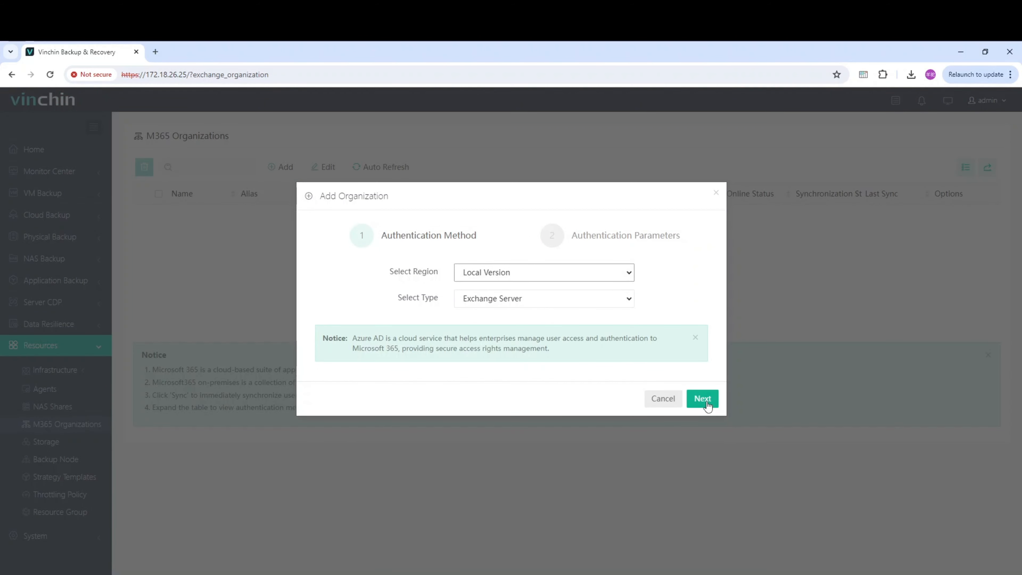
left_click(704, 399)
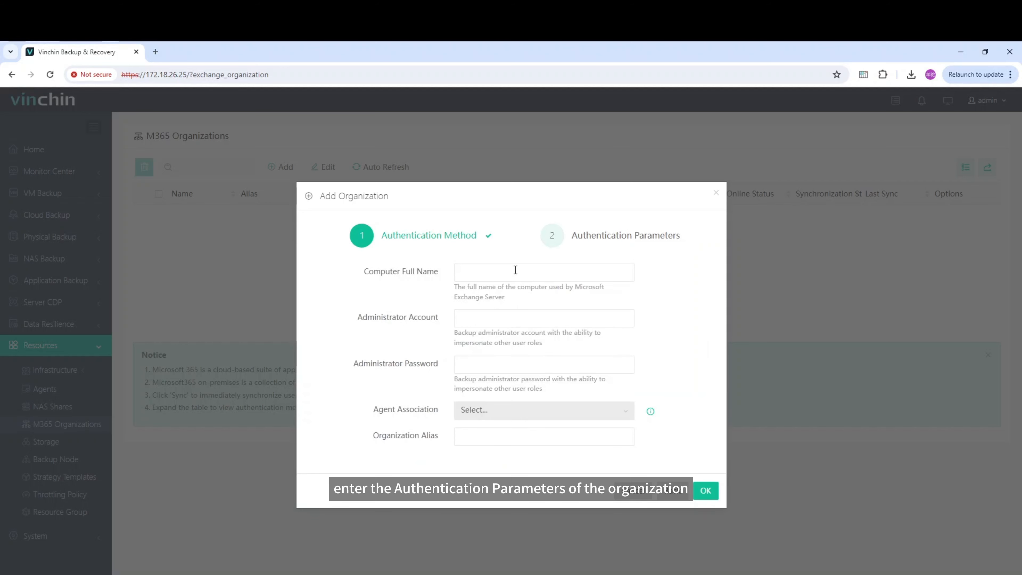
Enter ExchangeServer.adserver.com as the computer full name of the Exchange organization.
left_click(516, 270)
type("Exchange")
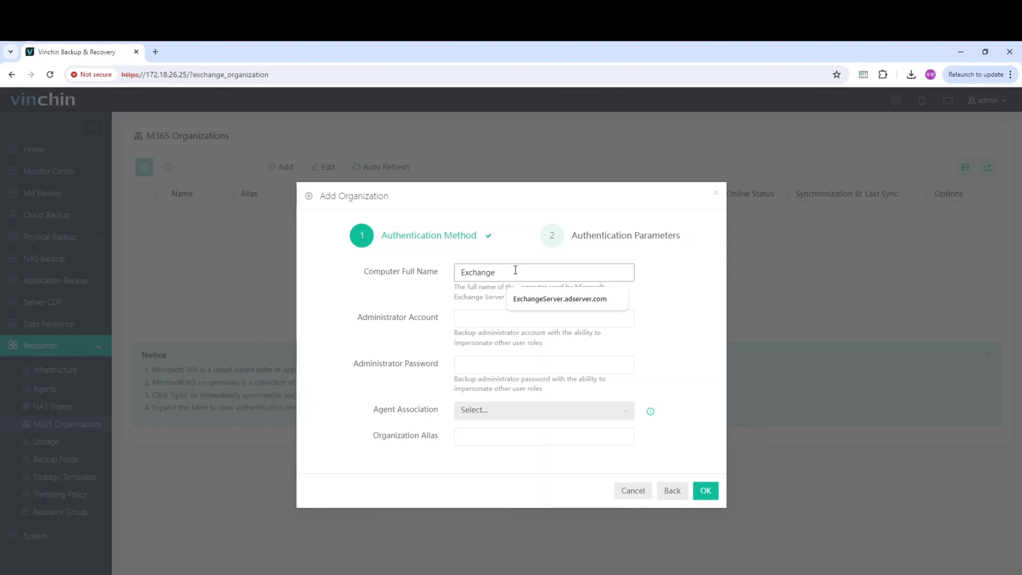
type("Server.adserver.com")
key("Tab")
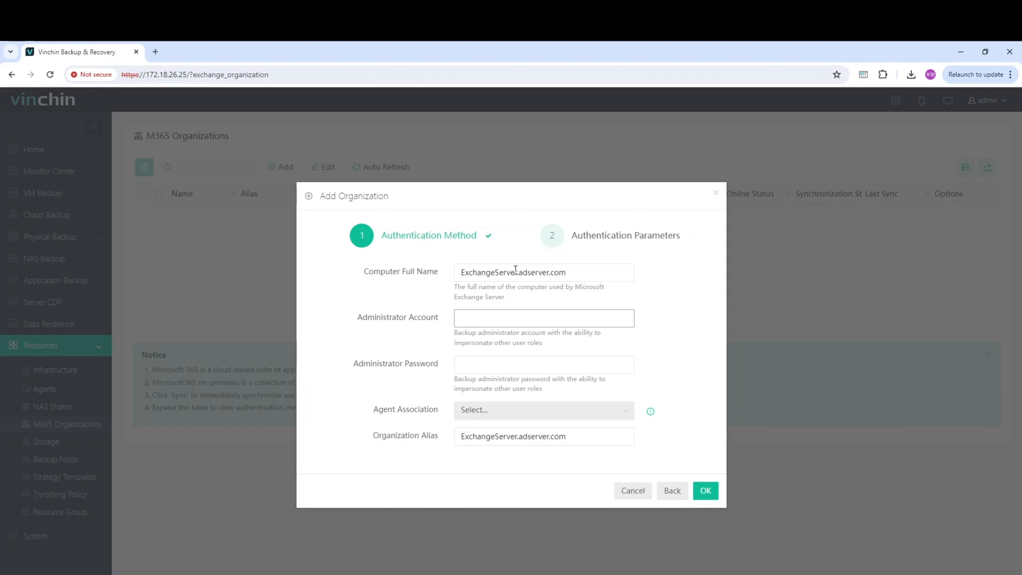
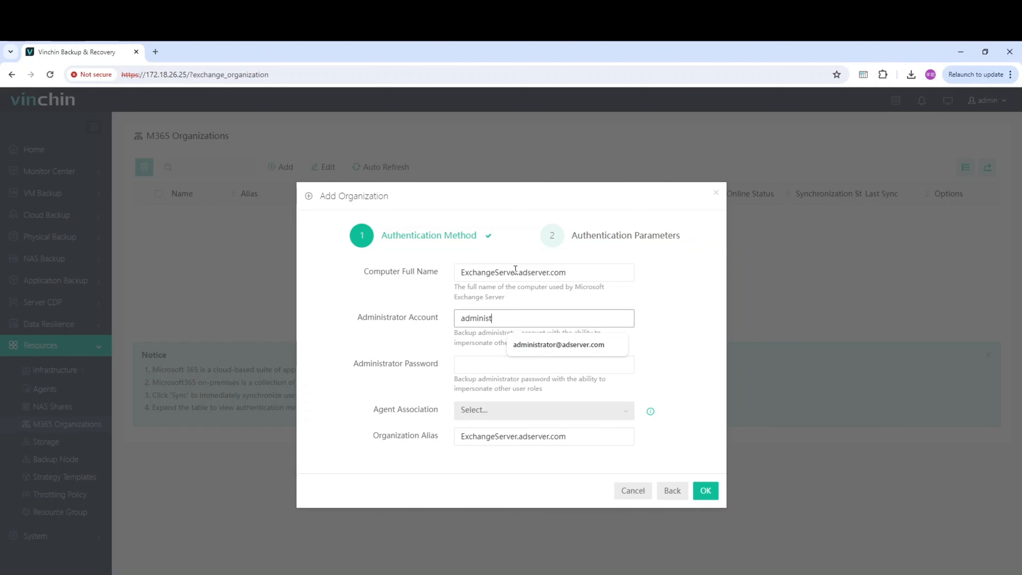
Fill in the administrator account's e-mail and the administrator password for the organization.
key("Tab")
type("******")
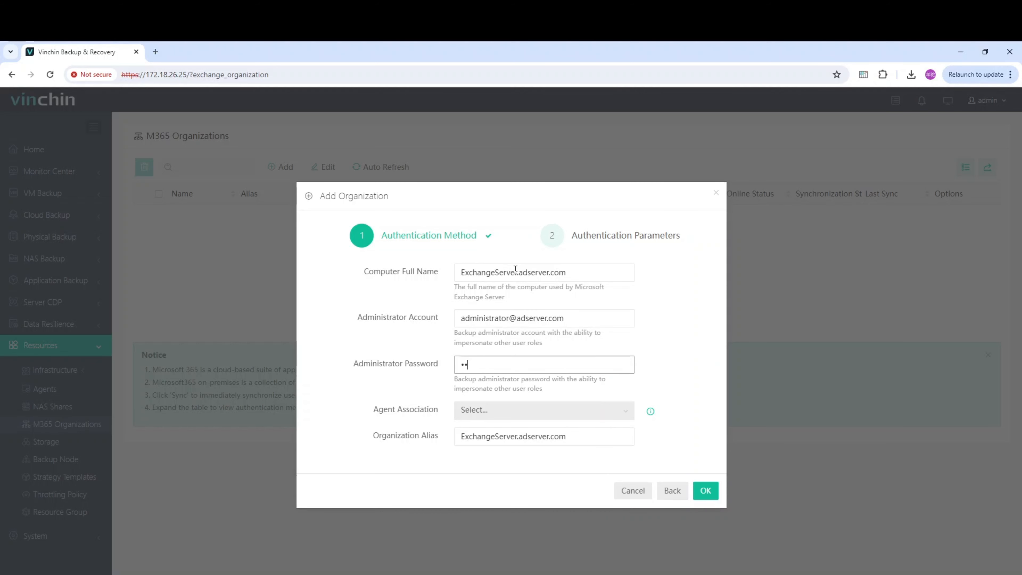
type("******")
Add the organization with the agent EXCHANGESERVER(172.18.26.29) associated, and synchronize it.
left_click(518, 412)
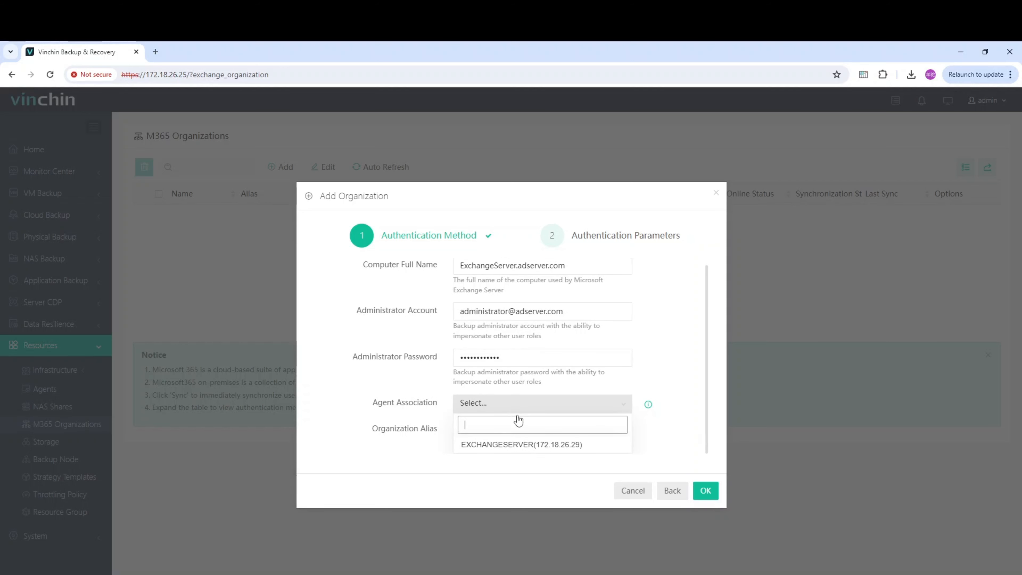
left_click(526, 448)
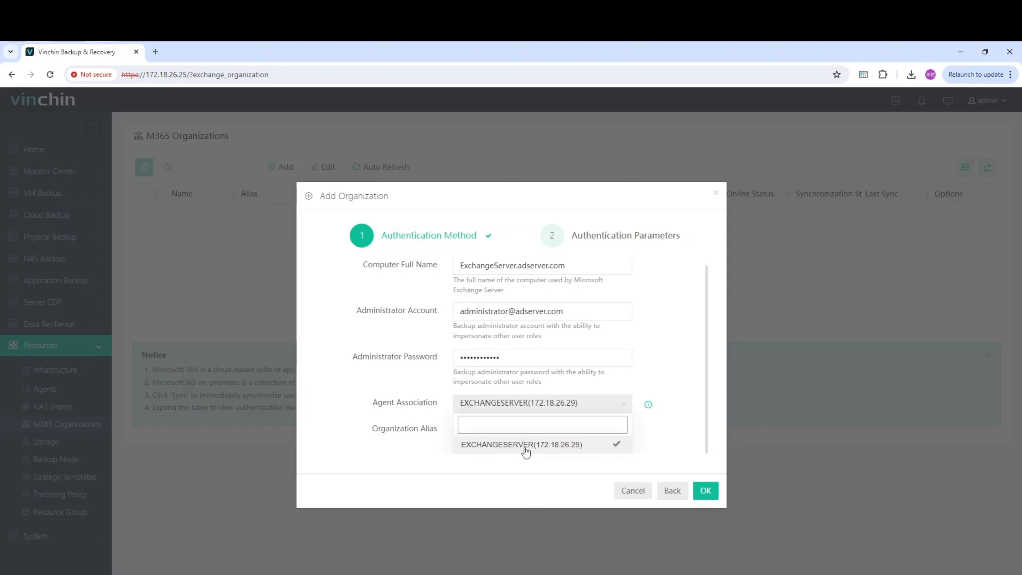
left_click(675, 429)
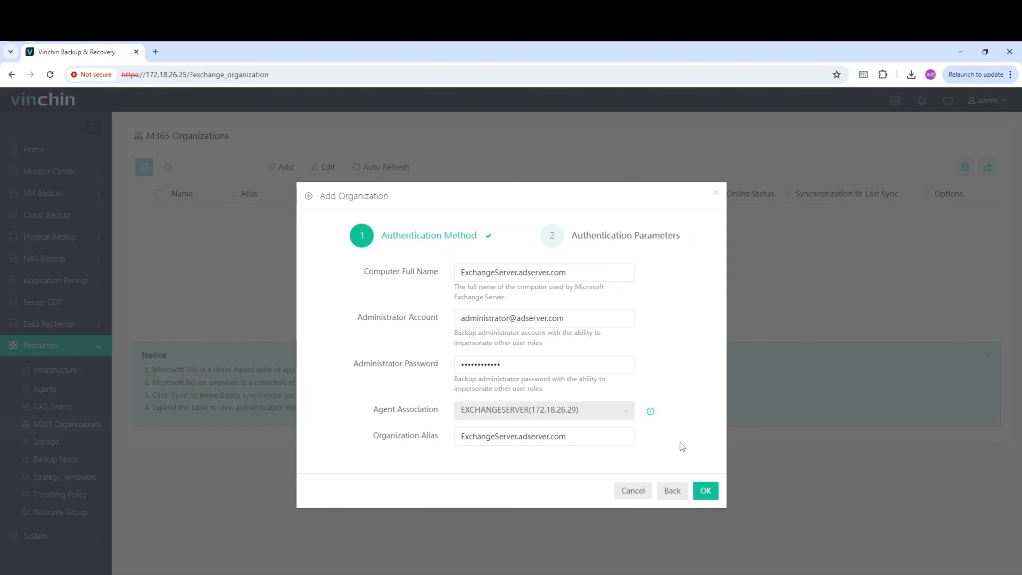
left_click(707, 491)
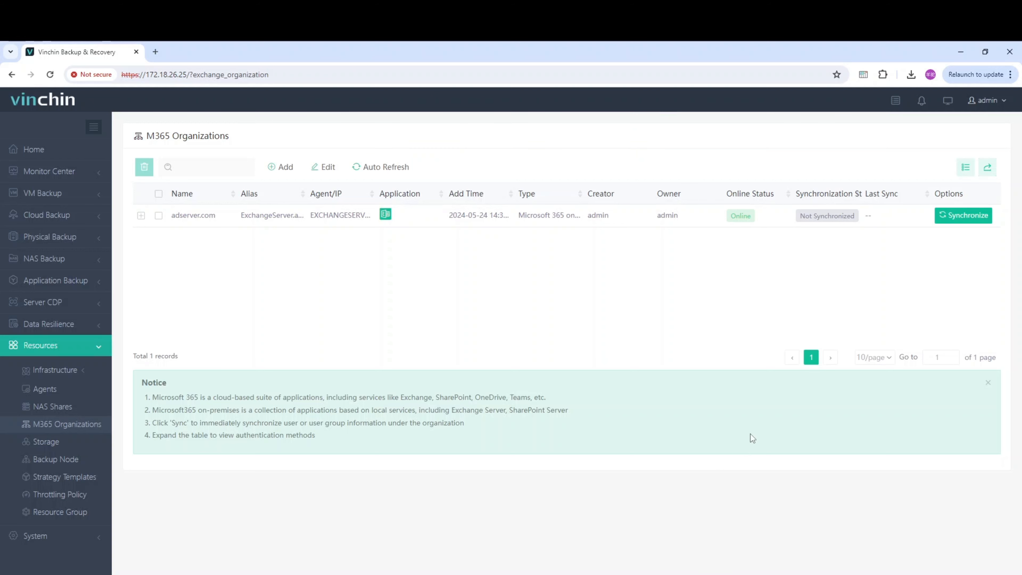
left_click(941, 215)
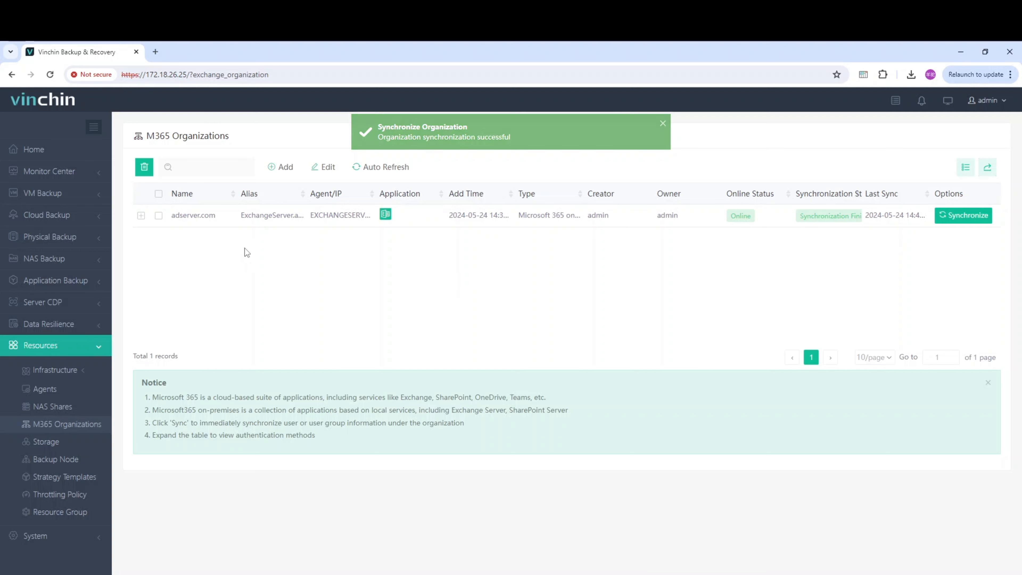
Create a new M365 backup job with the second user listed under ExchangeServer.adserver.com as the backup source.
left_click(107, 282)
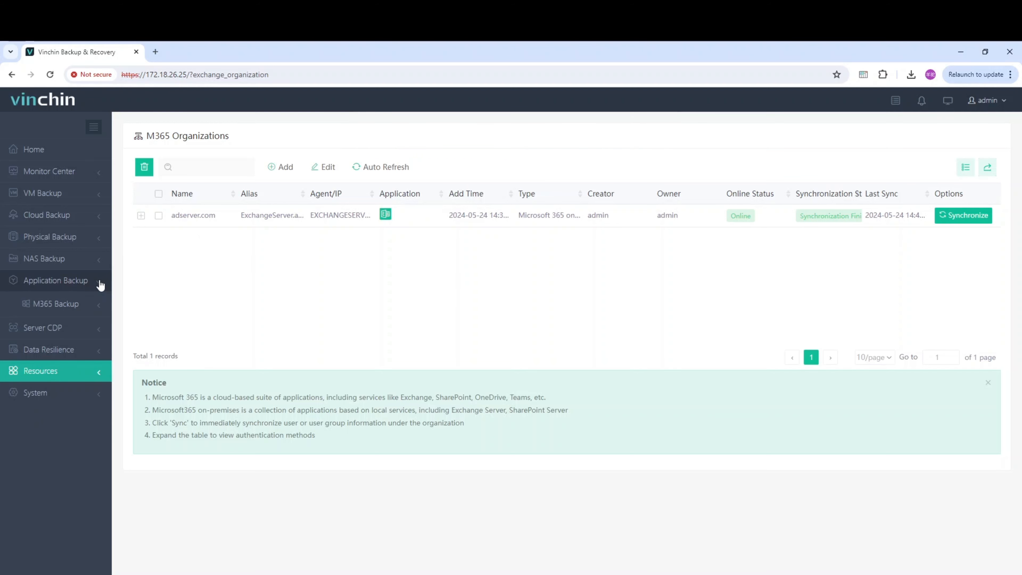
left_click(94, 305)
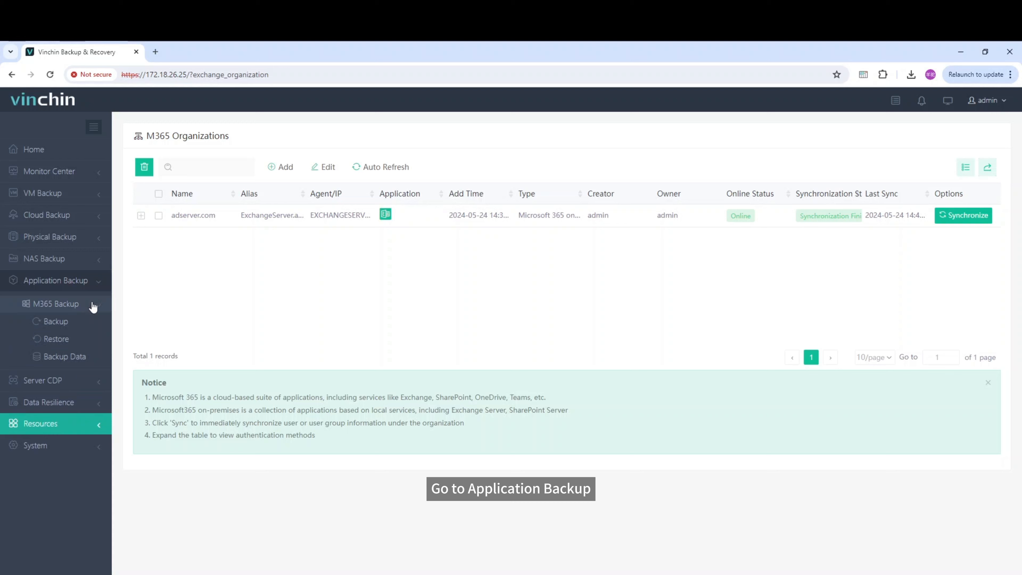
left_click(87, 322)
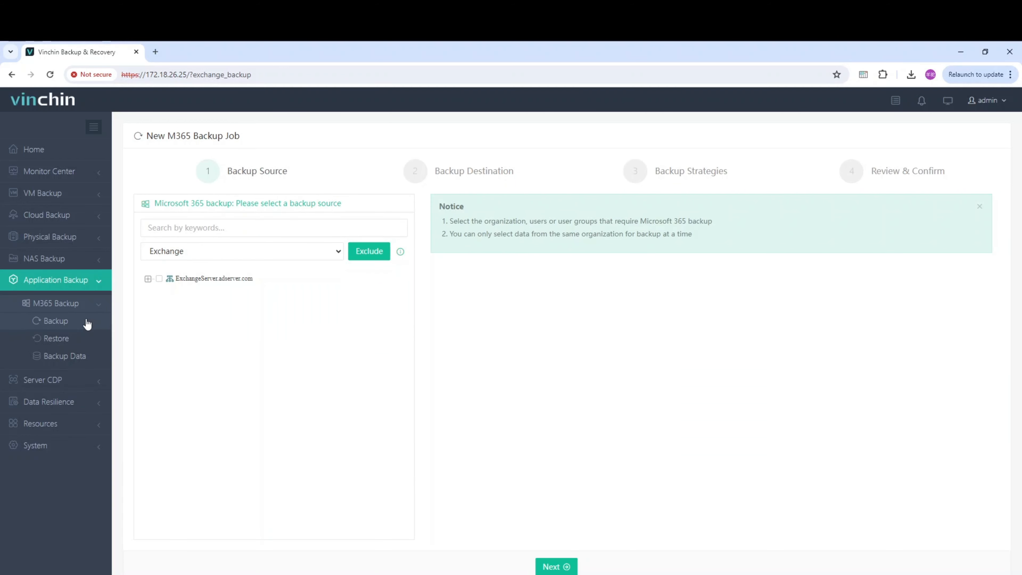
left_click(182, 279)
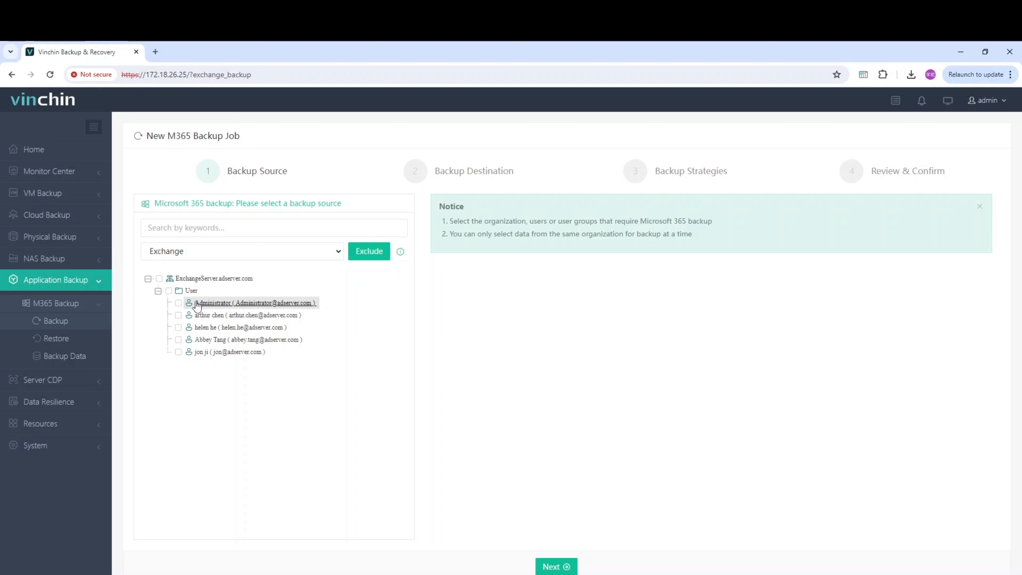
left_click(178, 316)
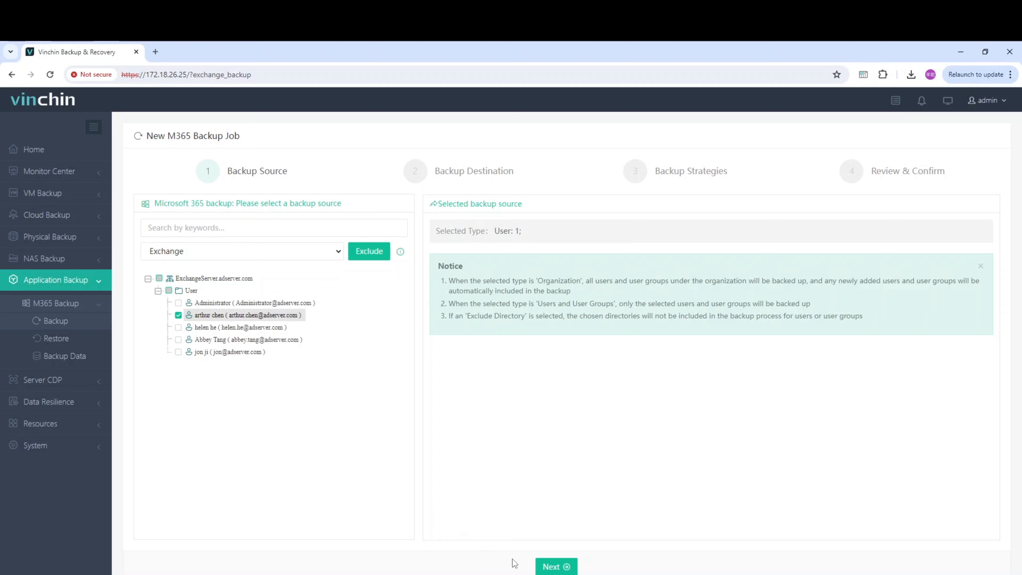
left_click(551, 567)
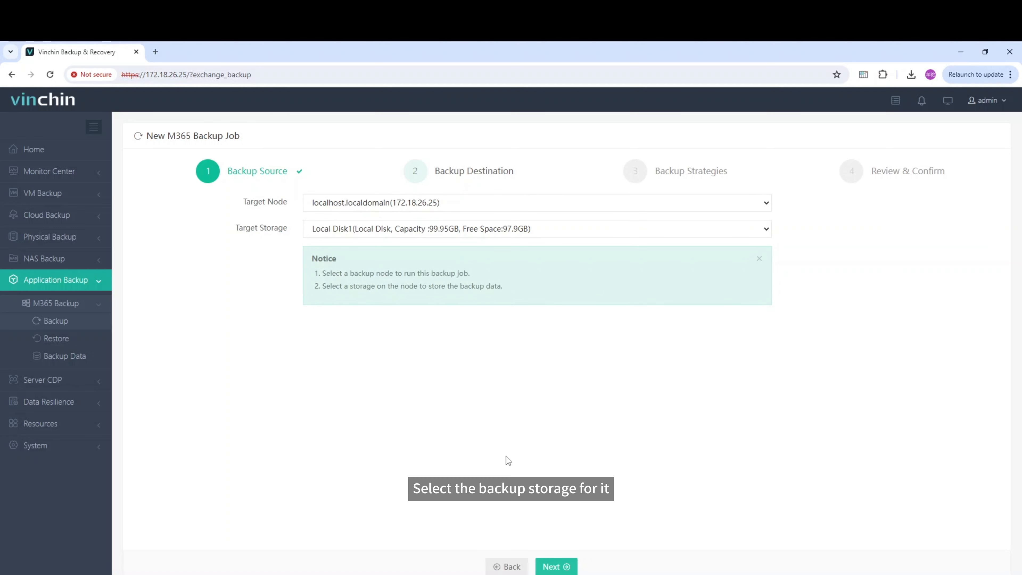
Keep the preset target node and storage as backup destination, and enable Full Backup in the job's schedule.
left_click(553, 567)
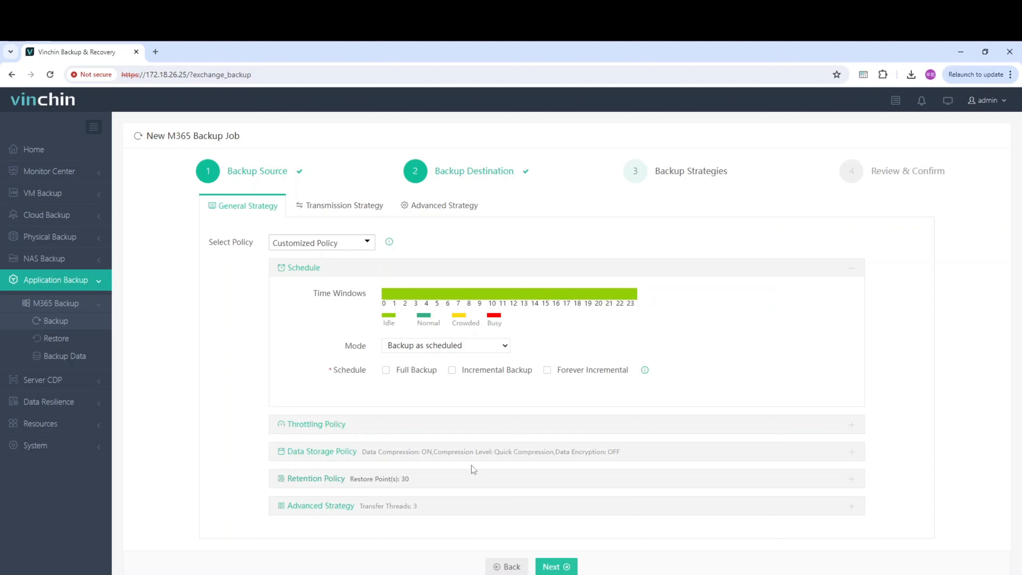
left_click(413, 370)
scroll(414, 375, "down", 1)
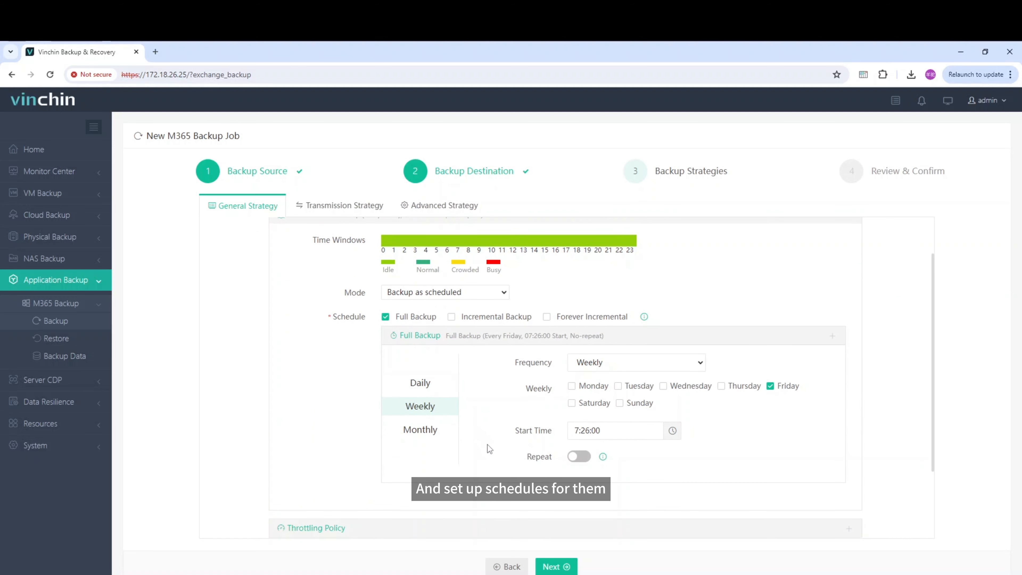
Review the throttling, data storage, retention and advanced policies of the general strategy, including the compression levels and retention modes.
scroll(487, 444, "down", 1)
left_click(484, 477)
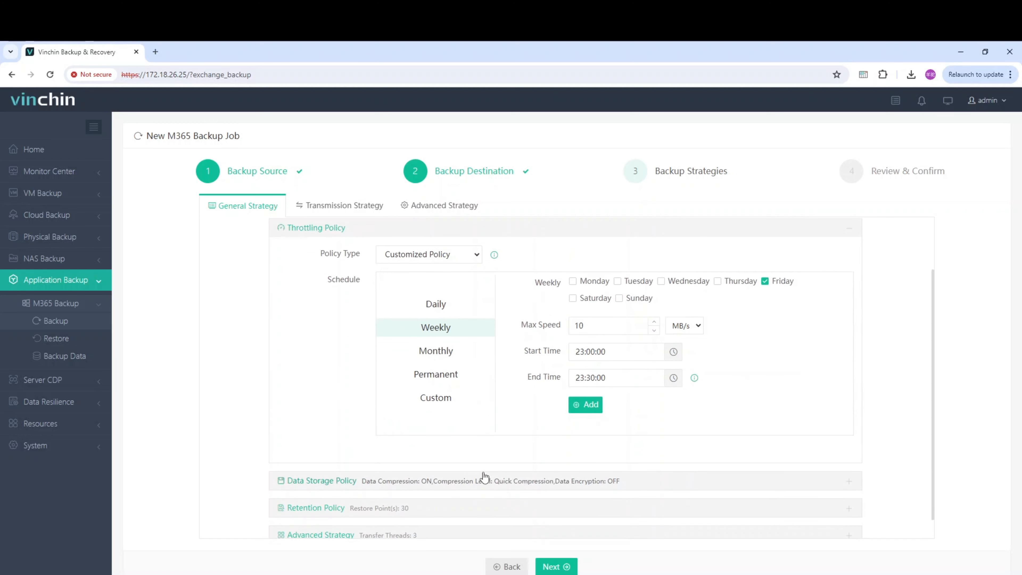
left_click(336, 482)
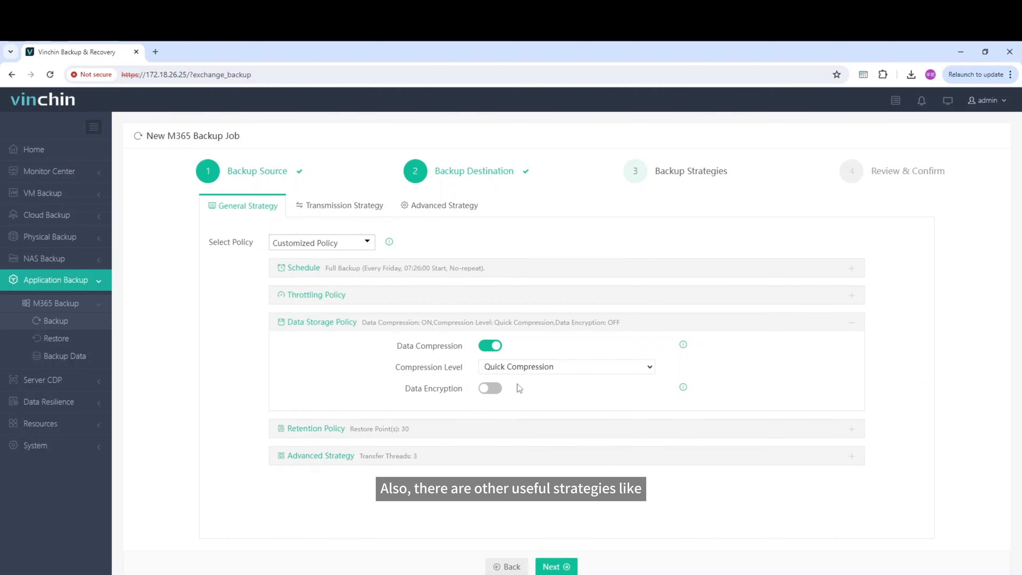
left_click(534, 367)
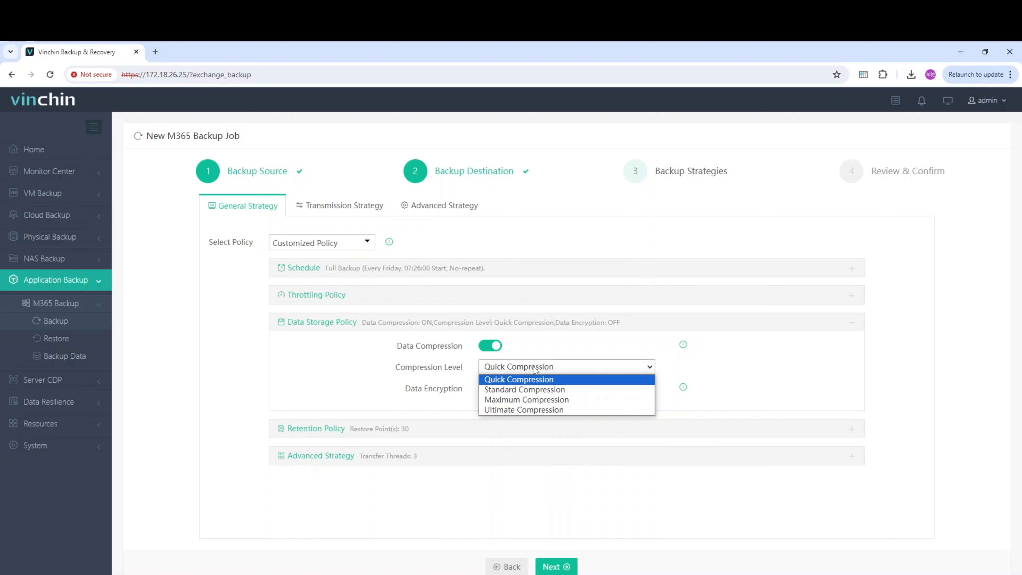
left_click(534, 366)
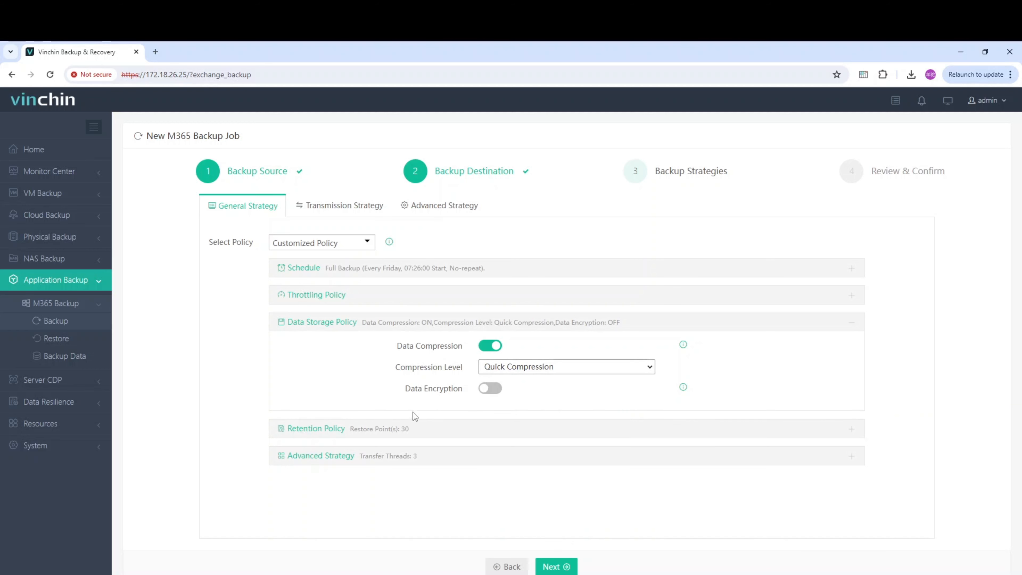
left_click(338, 428)
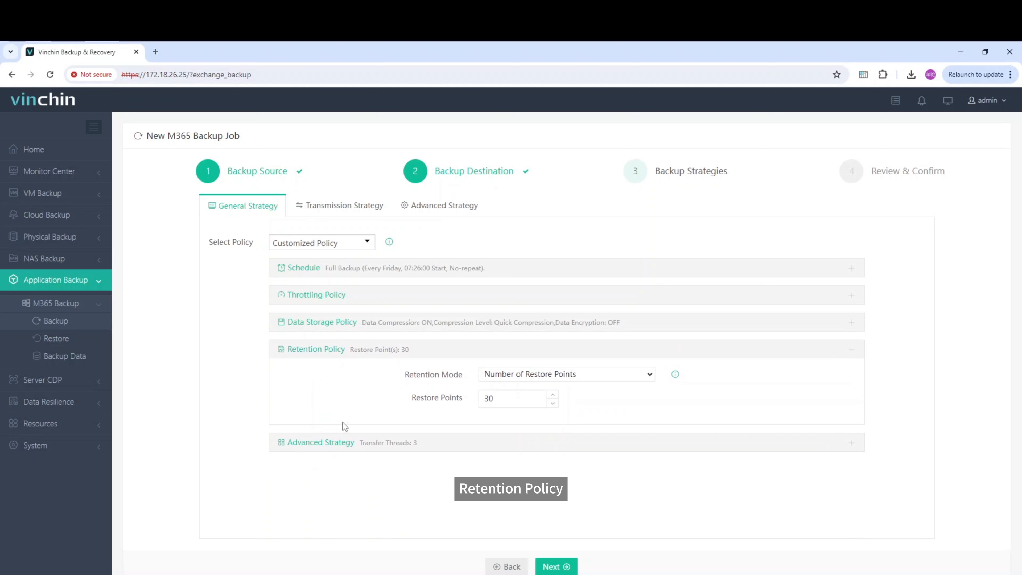
left_click(516, 374)
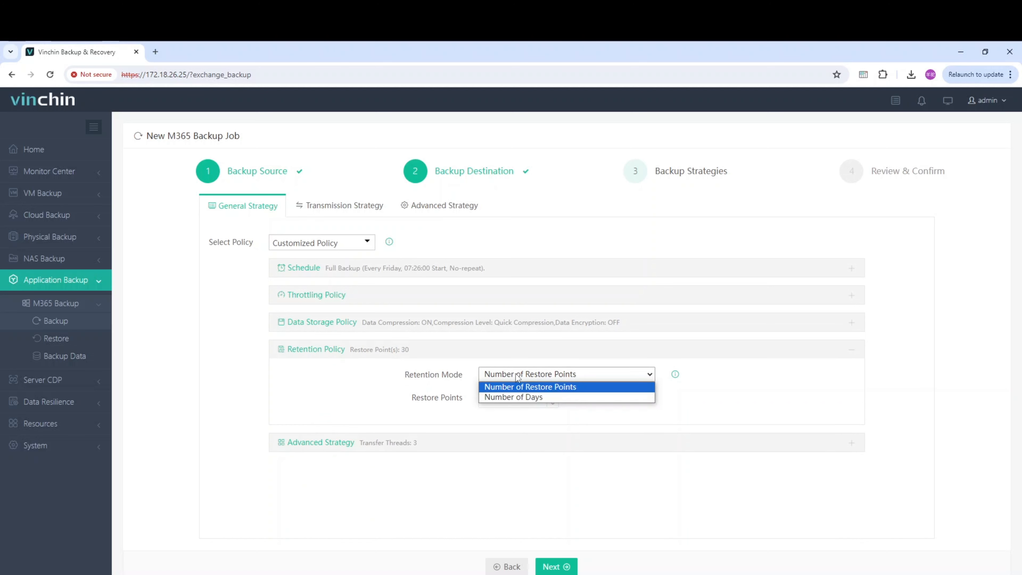
left_click(519, 376)
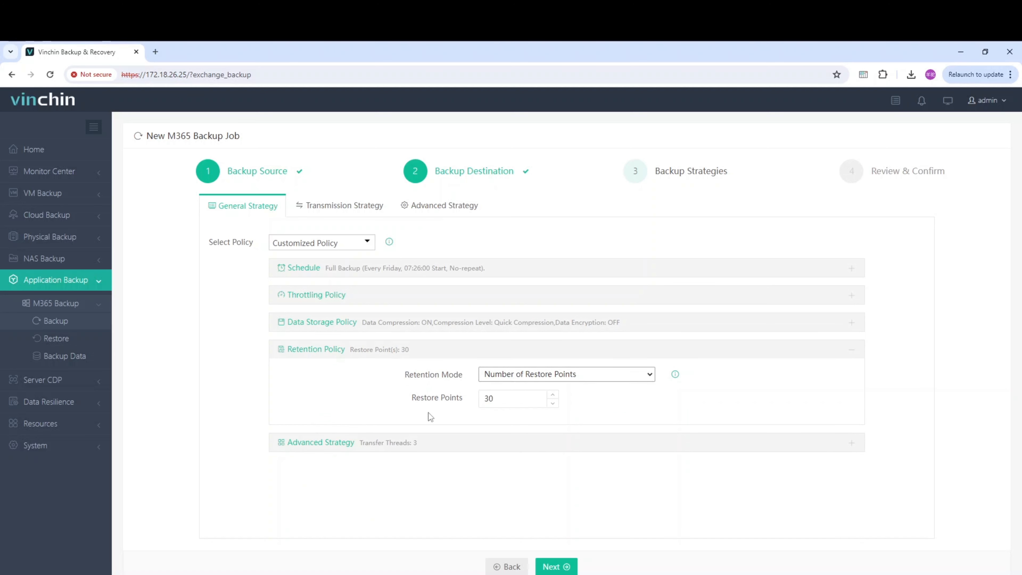
left_click(333, 446)
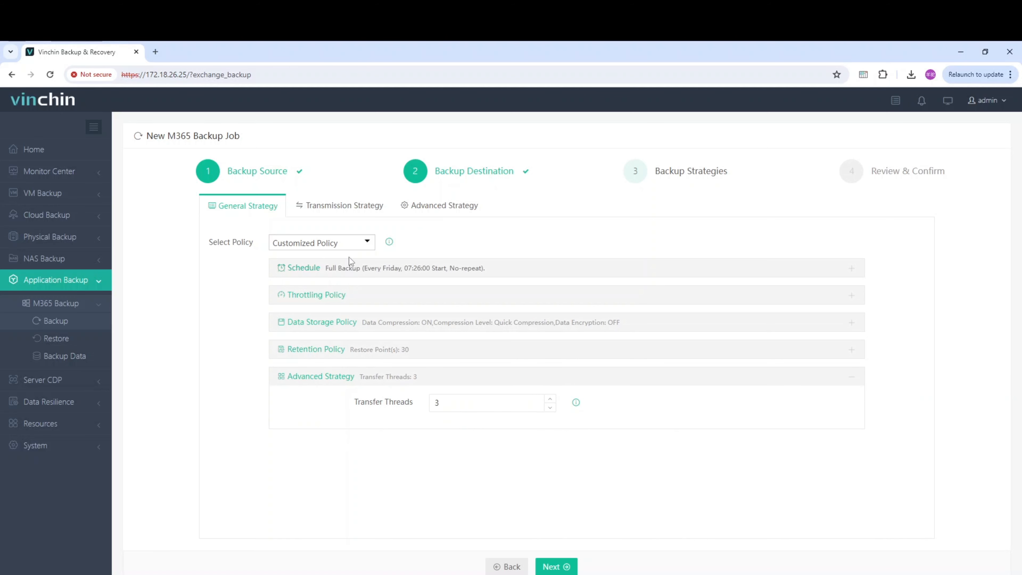
Examine the encrypted transfer option in the transmission strategy and the auto retry settings in the advanced strategy.
left_click(351, 207)
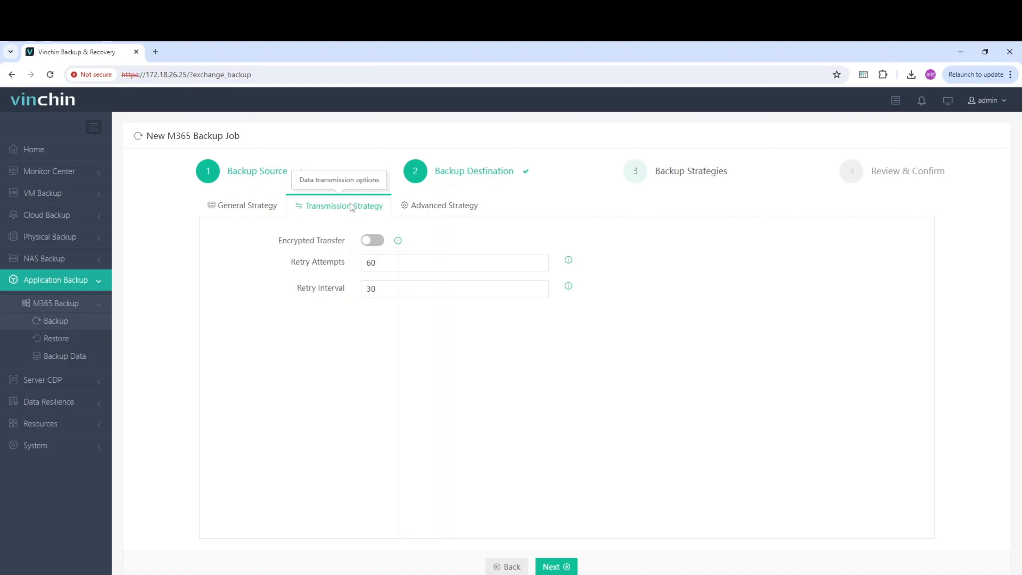
left_click(368, 241)
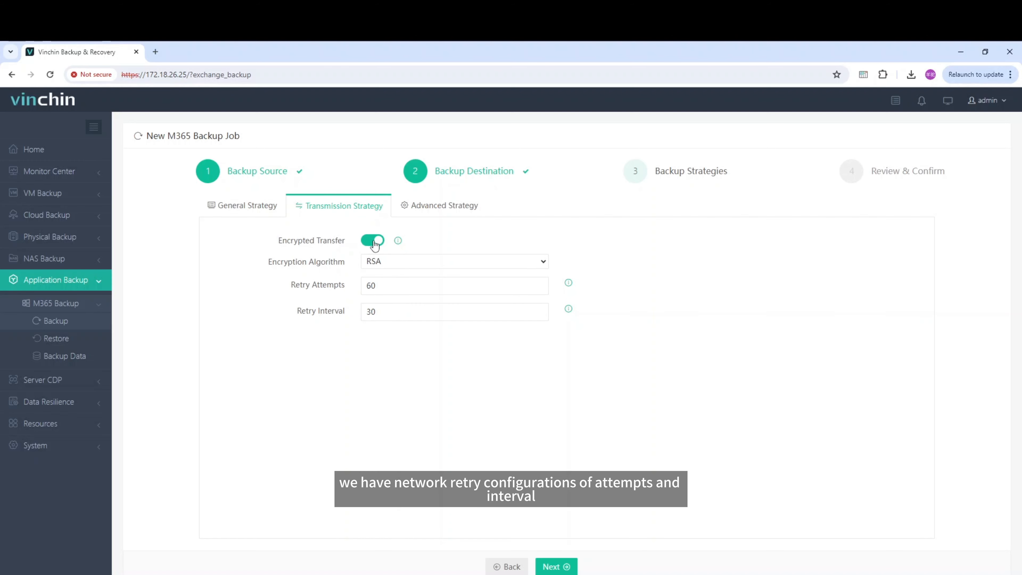
left_click(374, 242)
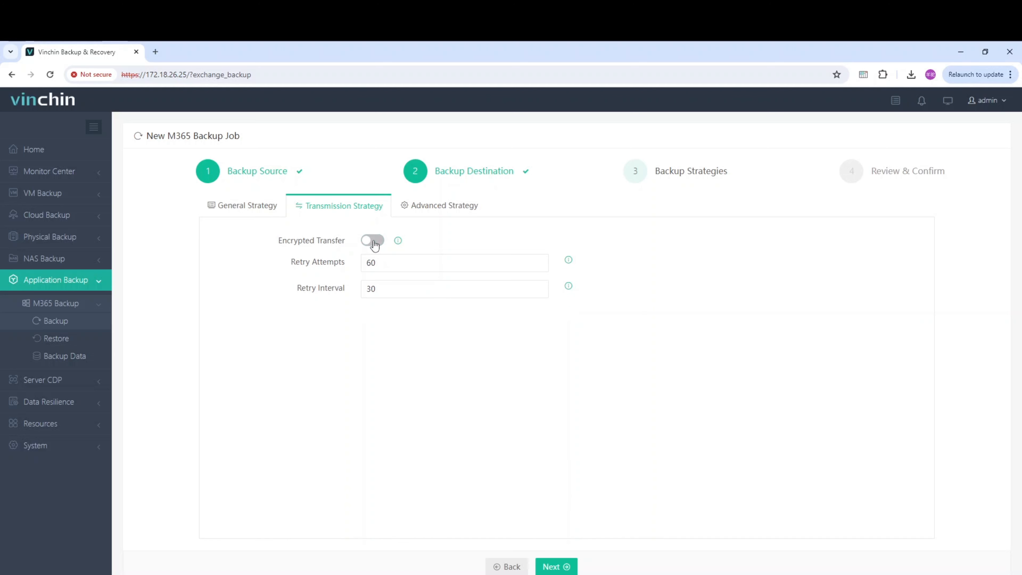
left_click(423, 208)
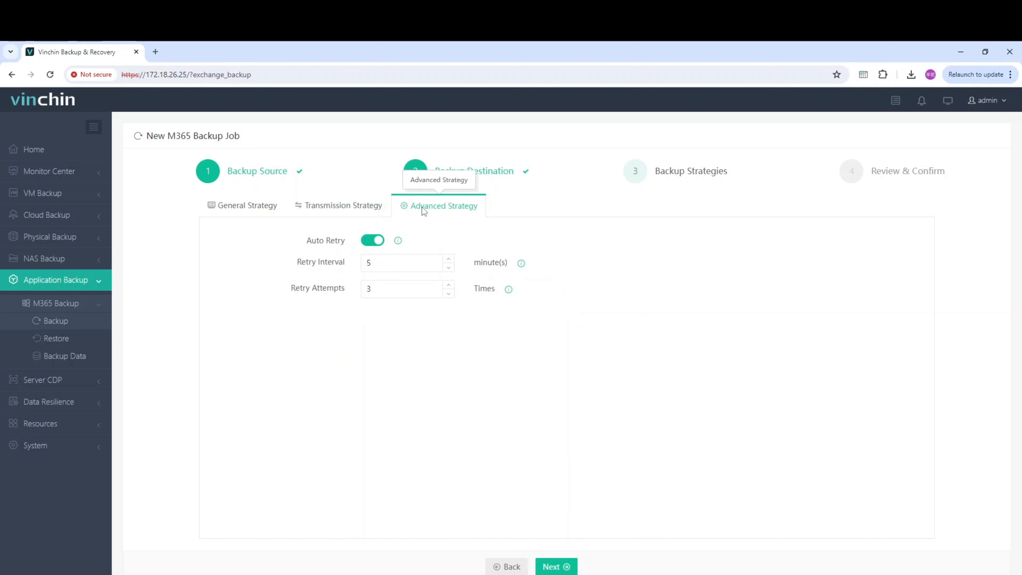
Turn off Auto Retry in the advanced strategy, then review the job summary and submit the backup job.
left_click(374, 241)
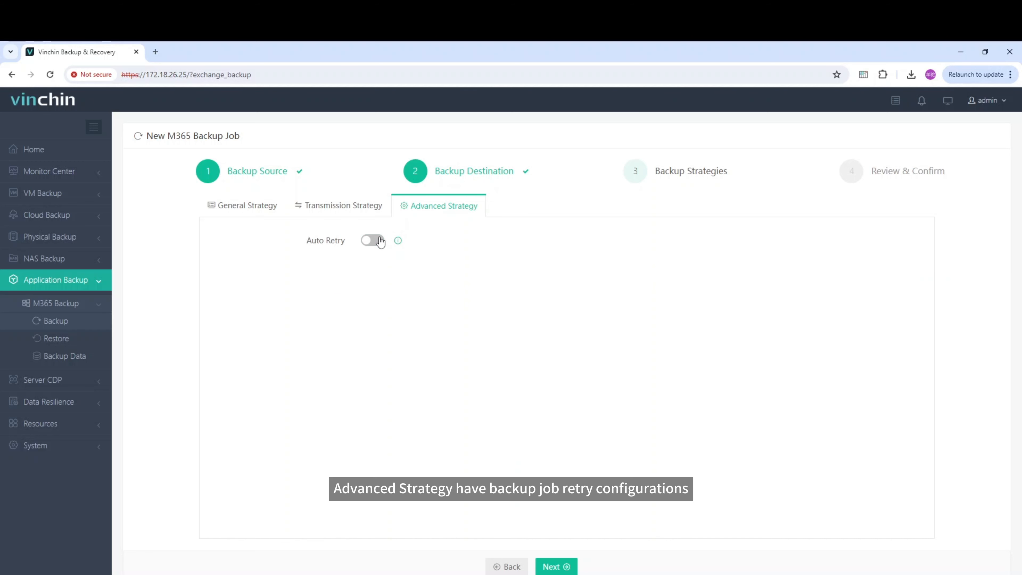
left_click(552, 567)
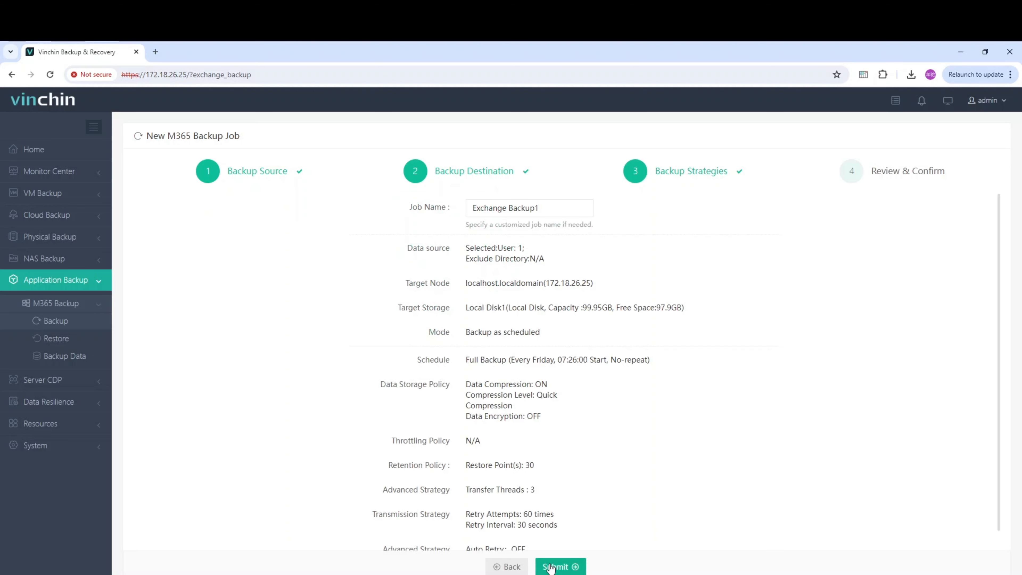
scroll(553, 500, "down", 1)
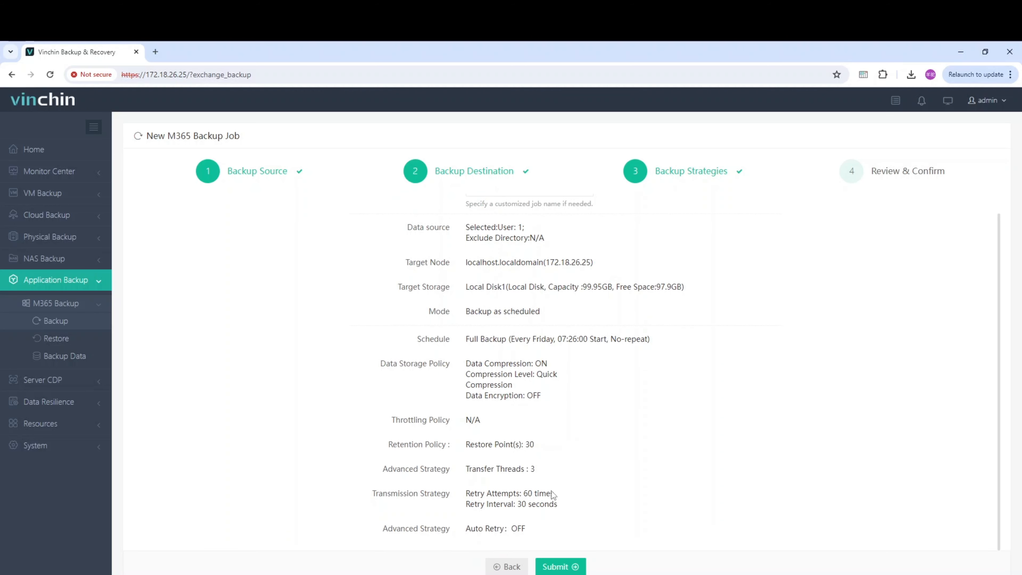
left_click(555, 566)
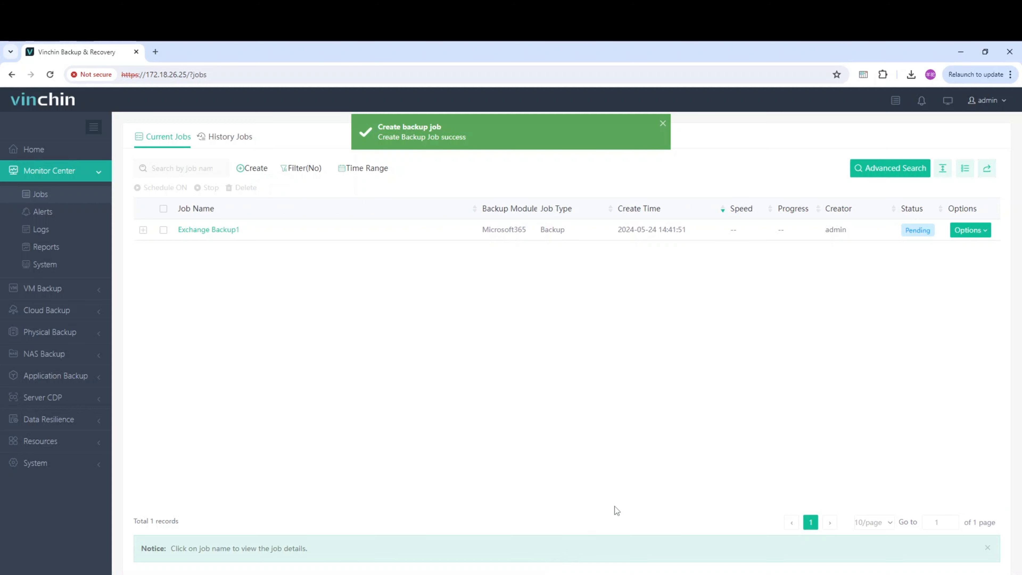
Start a full backup for the Exchange Backup1 job and open its job details to follow the run.
left_click(982, 235)
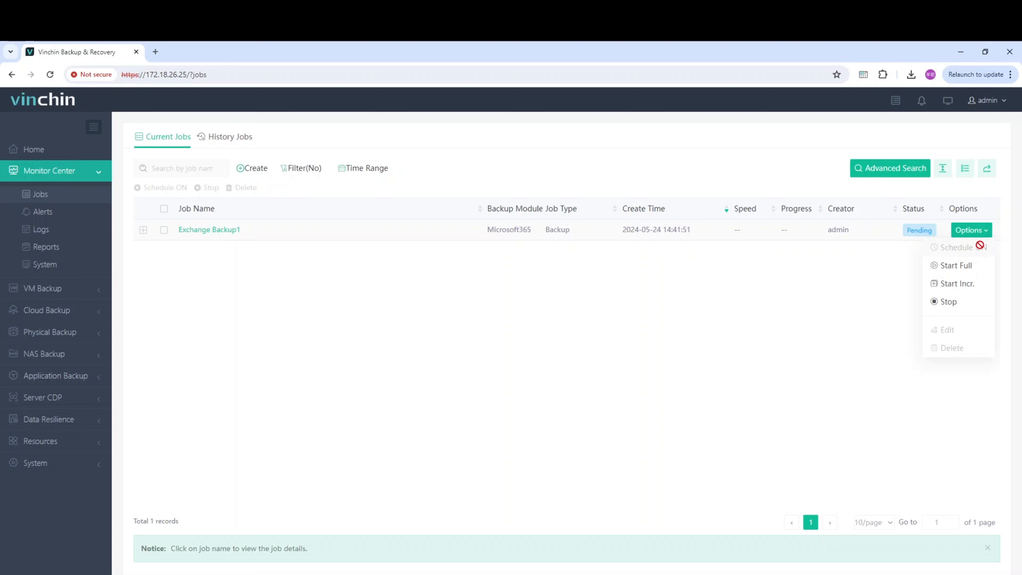
left_click(974, 267)
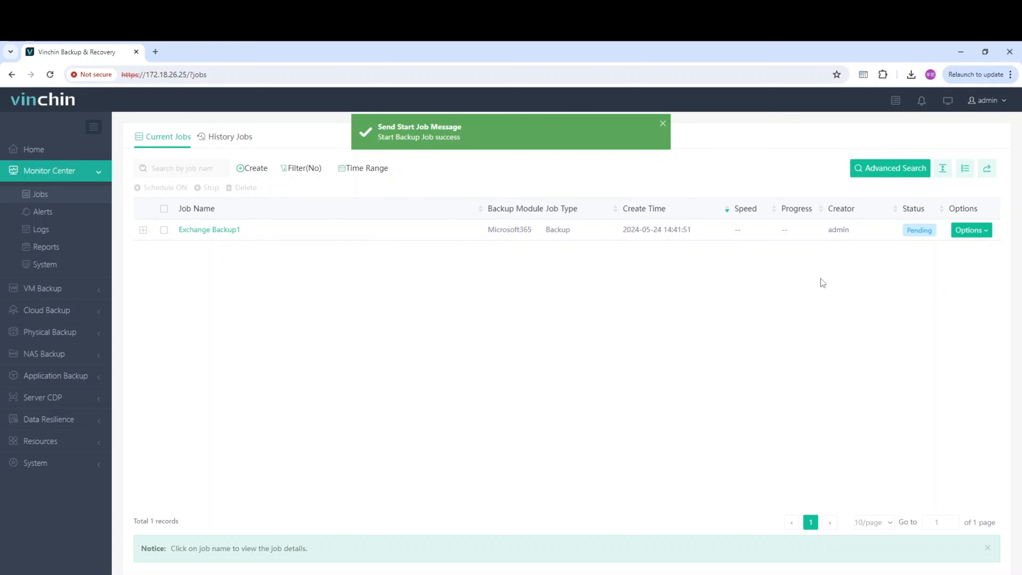
left_click(215, 236)
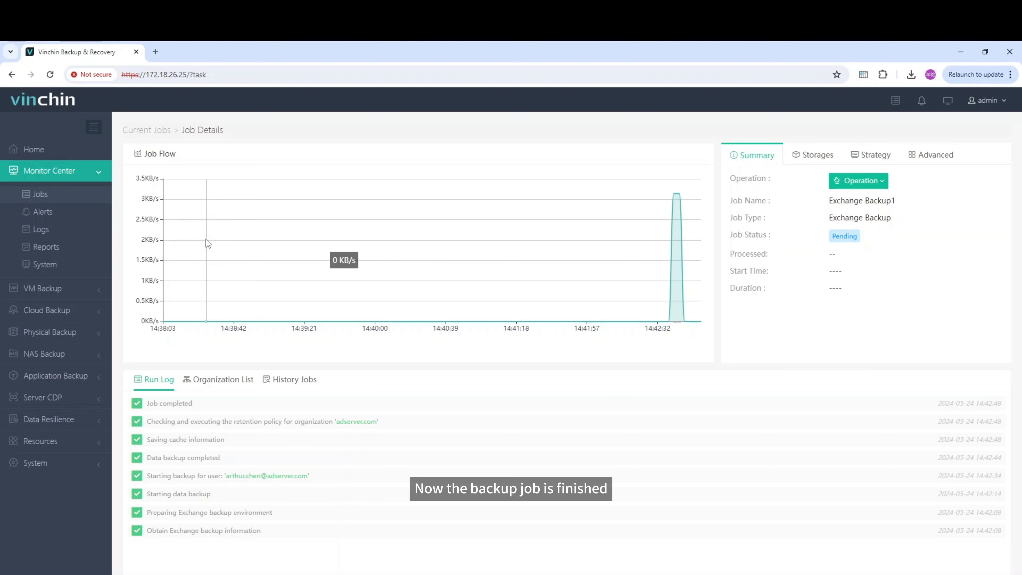
View the M365 backup data and expand the restore points of the existing Exchange Backup1 job, not the deleted one.
left_click(78, 373)
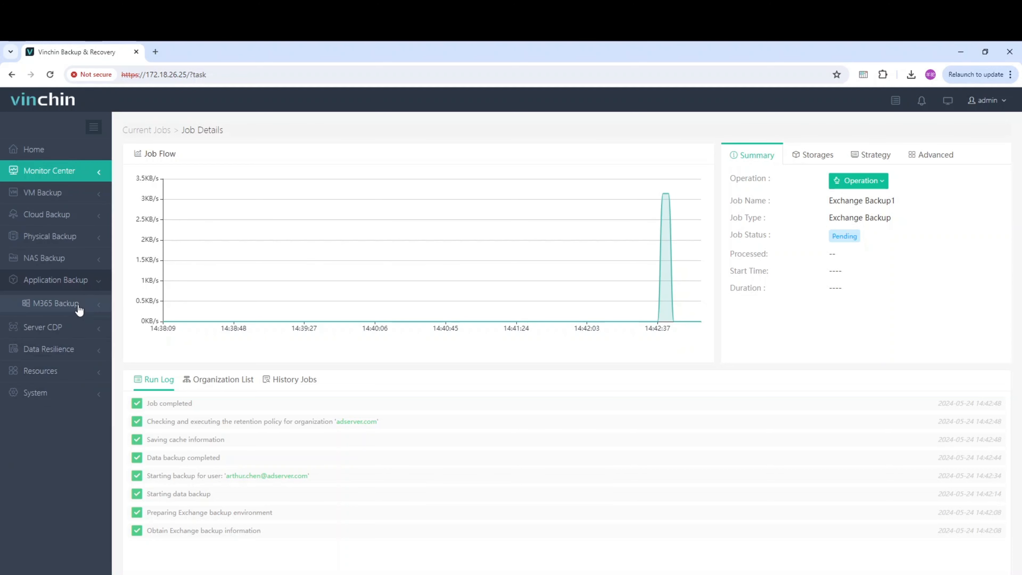
left_click(79, 309)
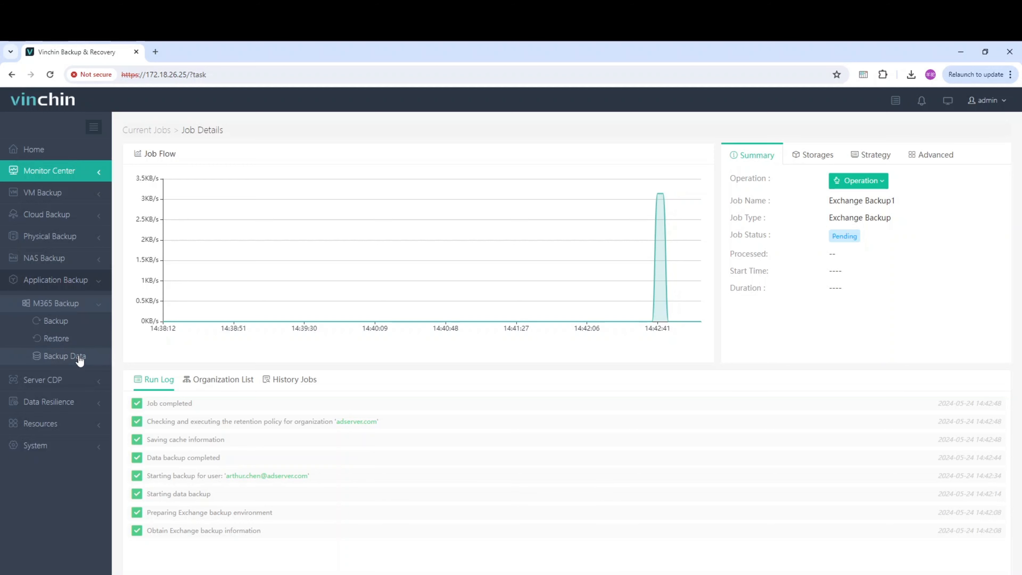
left_click(64, 356)
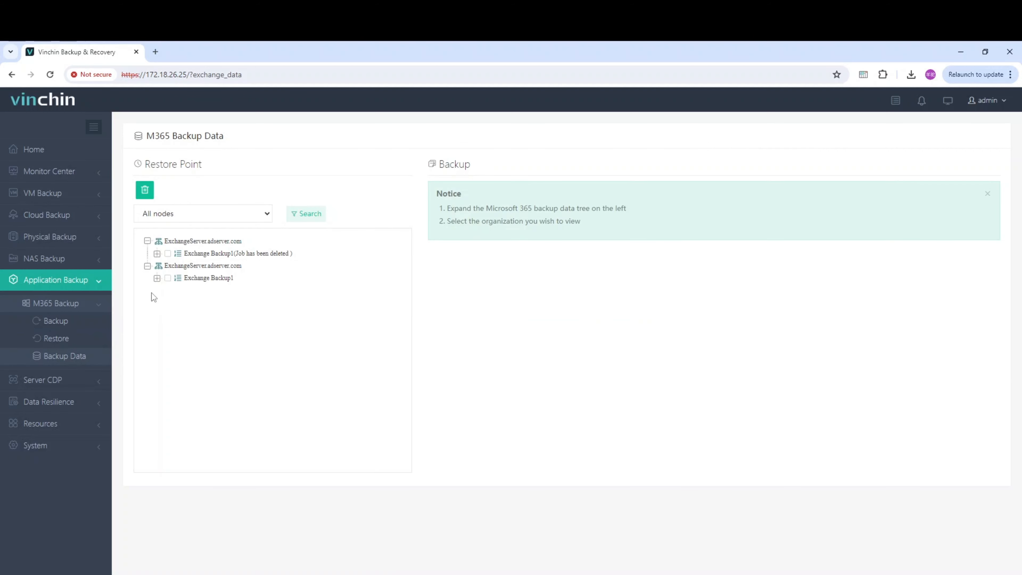
left_click(157, 277)
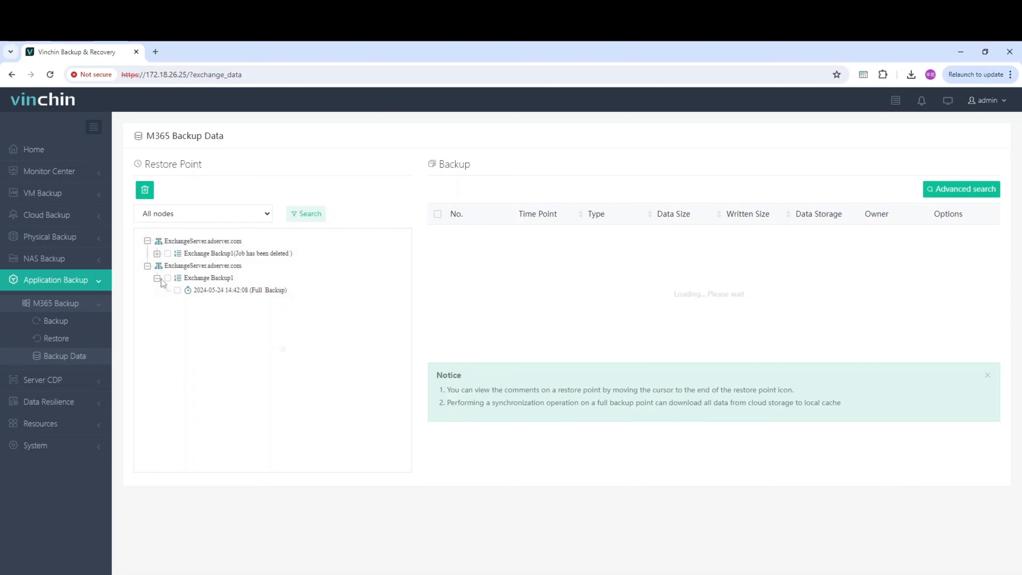